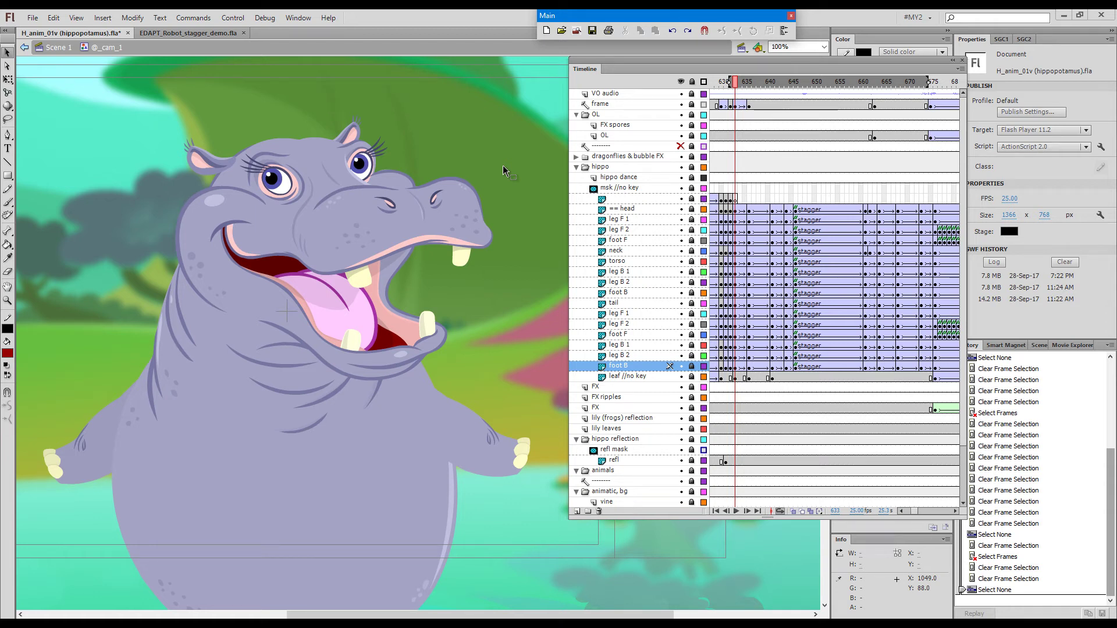
# - Scrub the hippo animation from frame 634 to 640, then select the frame-653 column across the body layers
pyautogui.click(198, 19)
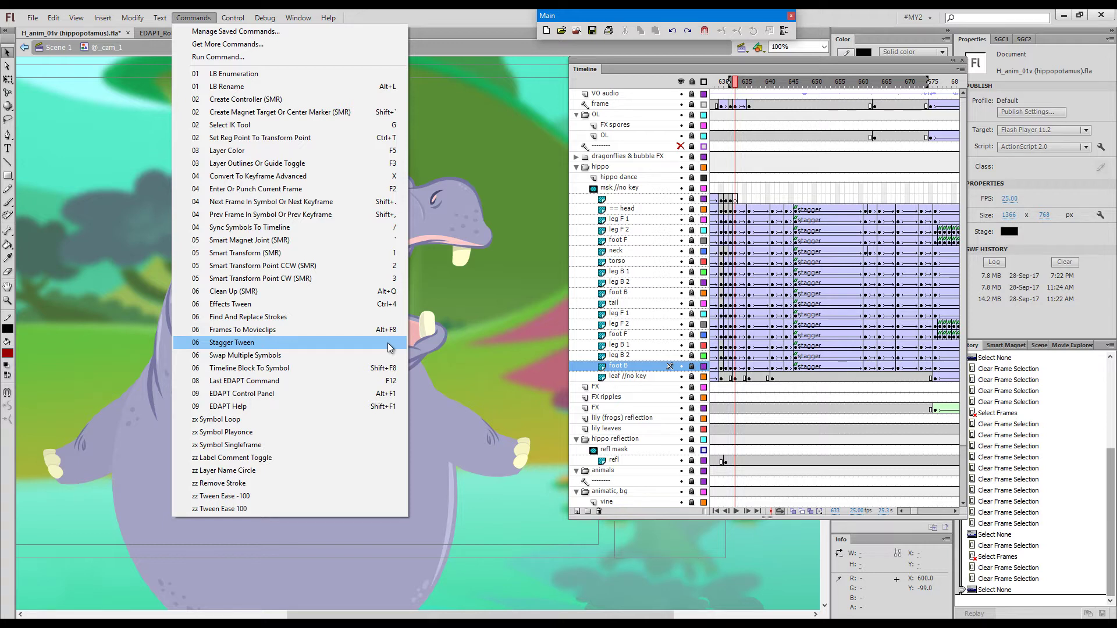
pyautogui.click(482, 356)
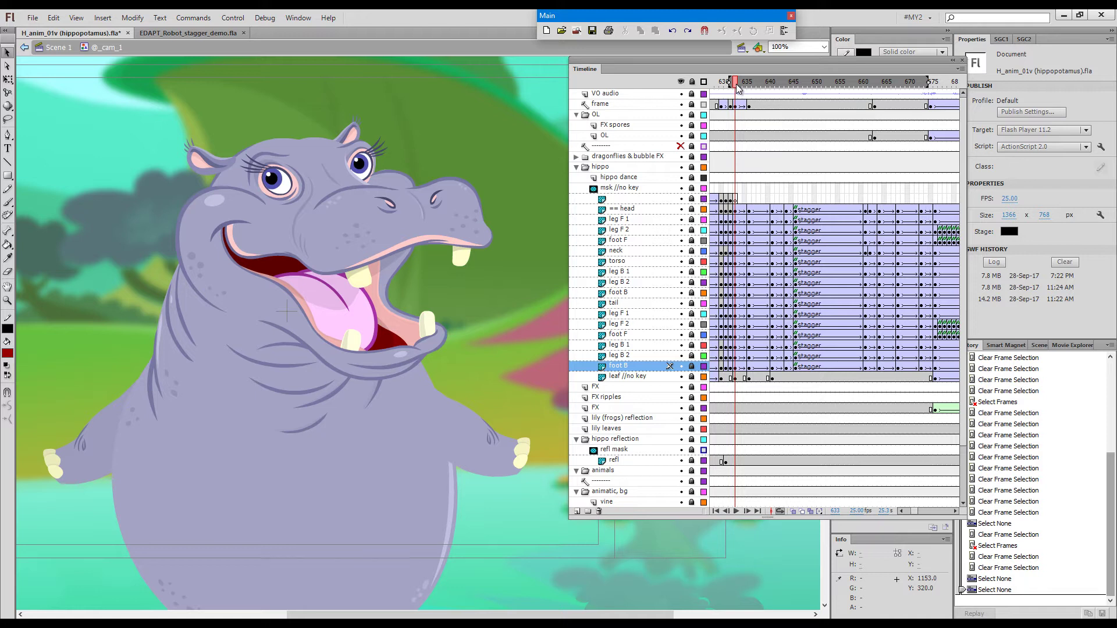
pyautogui.moveTo(737, 87); pyautogui.dragTo(829, 98)
pyautogui.moveTo(832, 209); pyautogui.dragTo(833, 366)
# - Bring up the zigzag custom ease curve for the hippo's //stagger frames
pyautogui.click(1091, 147)
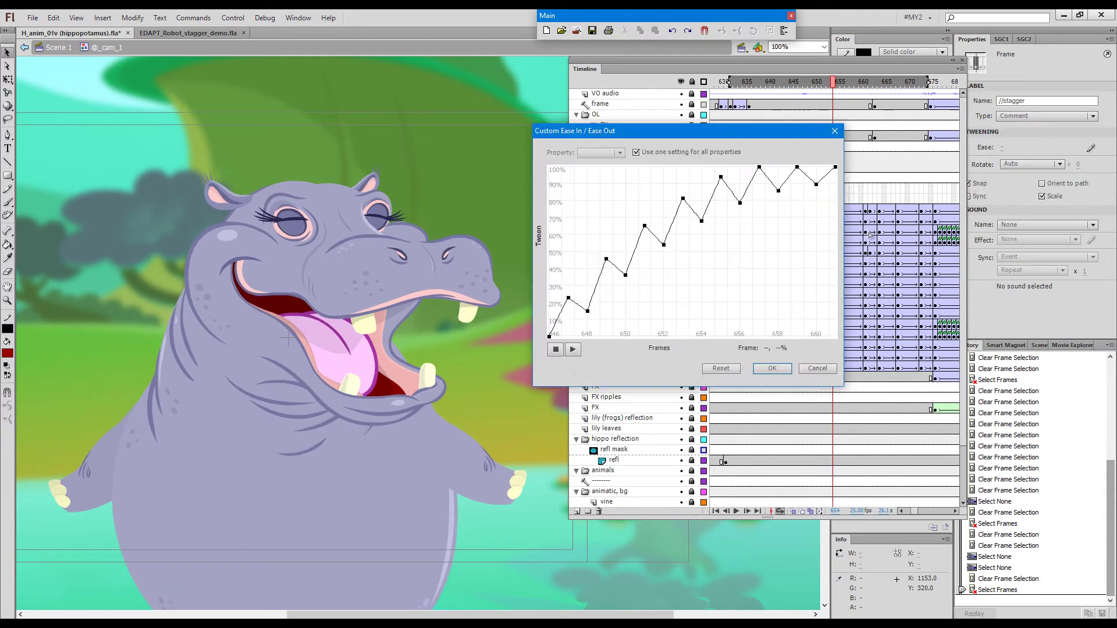
pyautogui.click(772, 368)
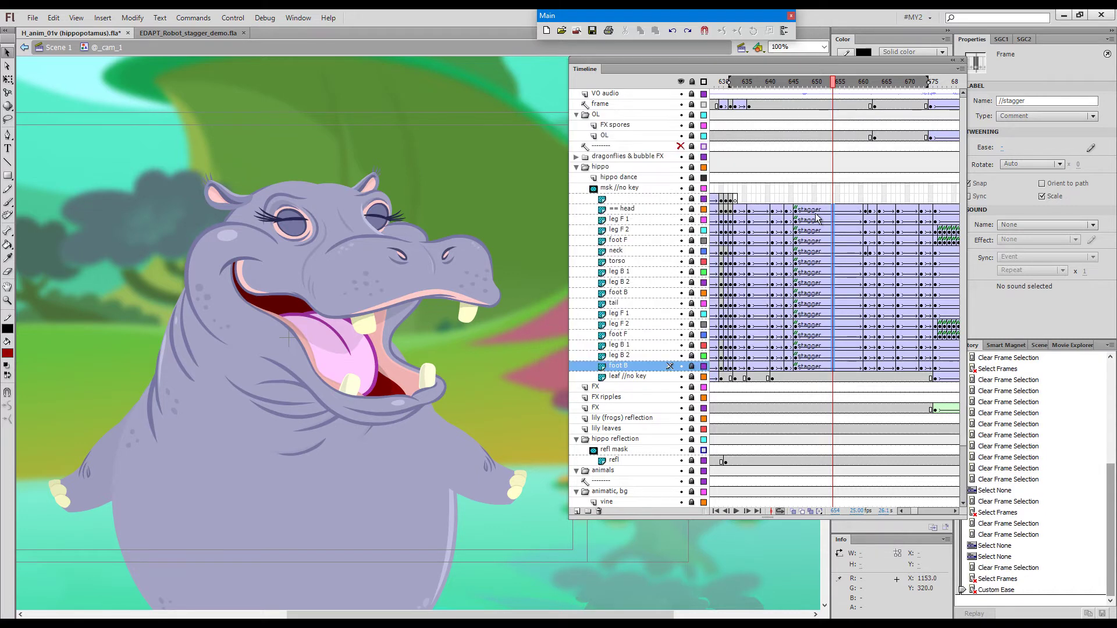
pyautogui.click(818, 91)
pyautogui.press('Return')
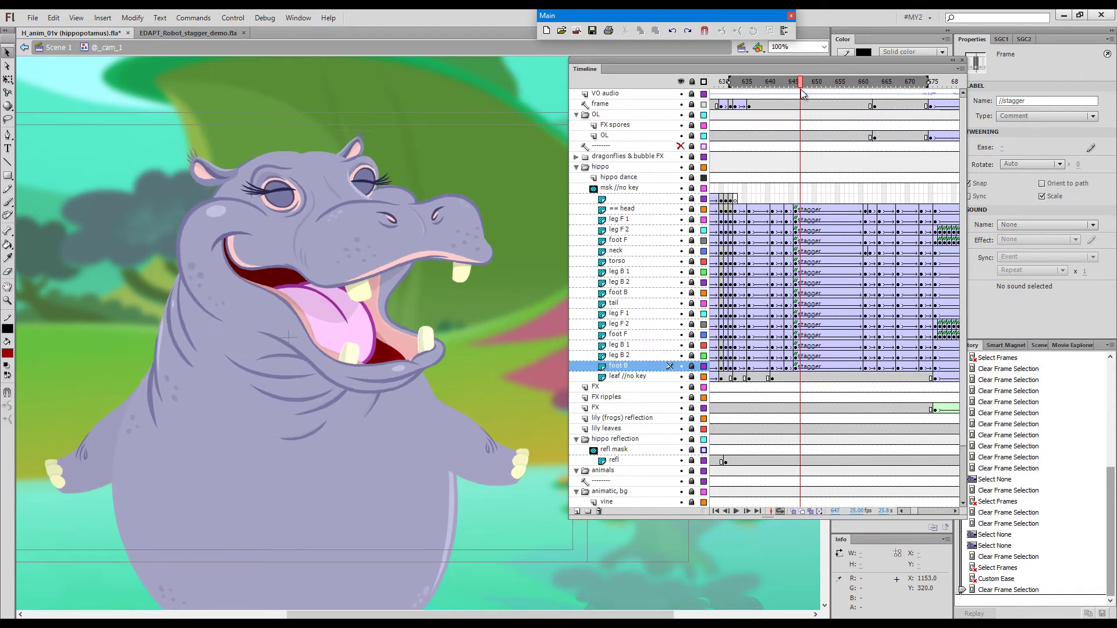
pyautogui.press('Return')
pyautogui.click(866, 200)
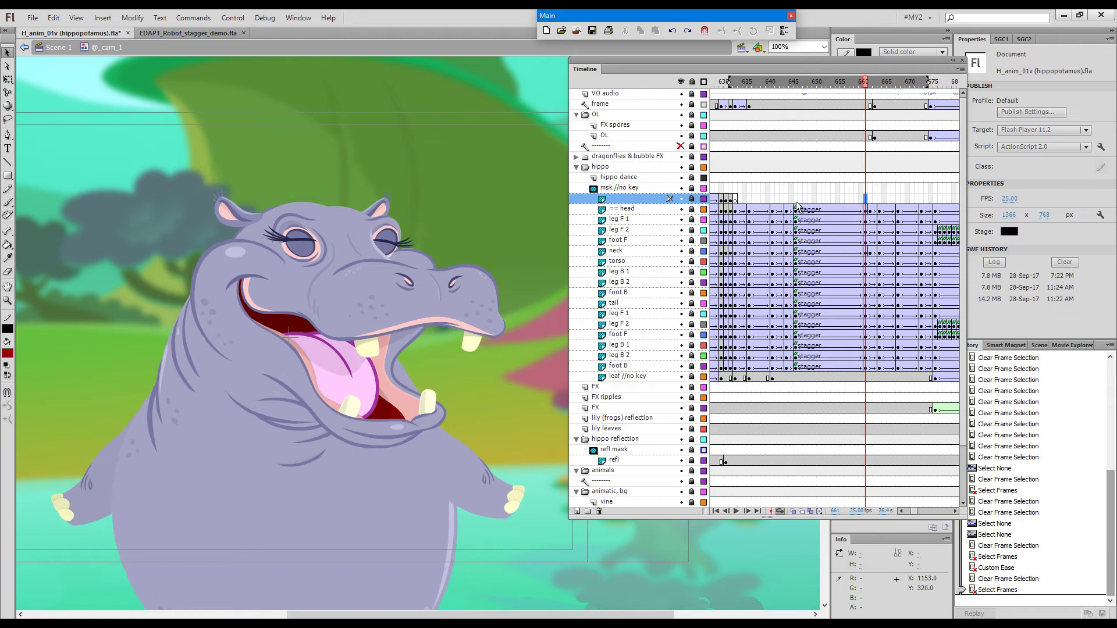
pyautogui.click(796, 199)
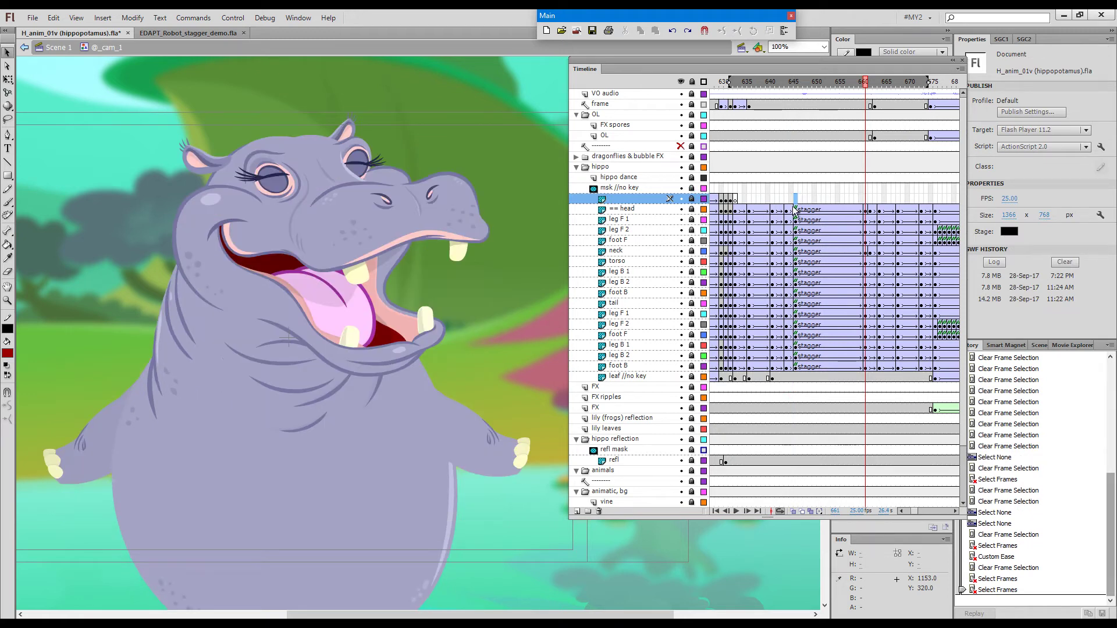
pyautogui.click(866, 199)
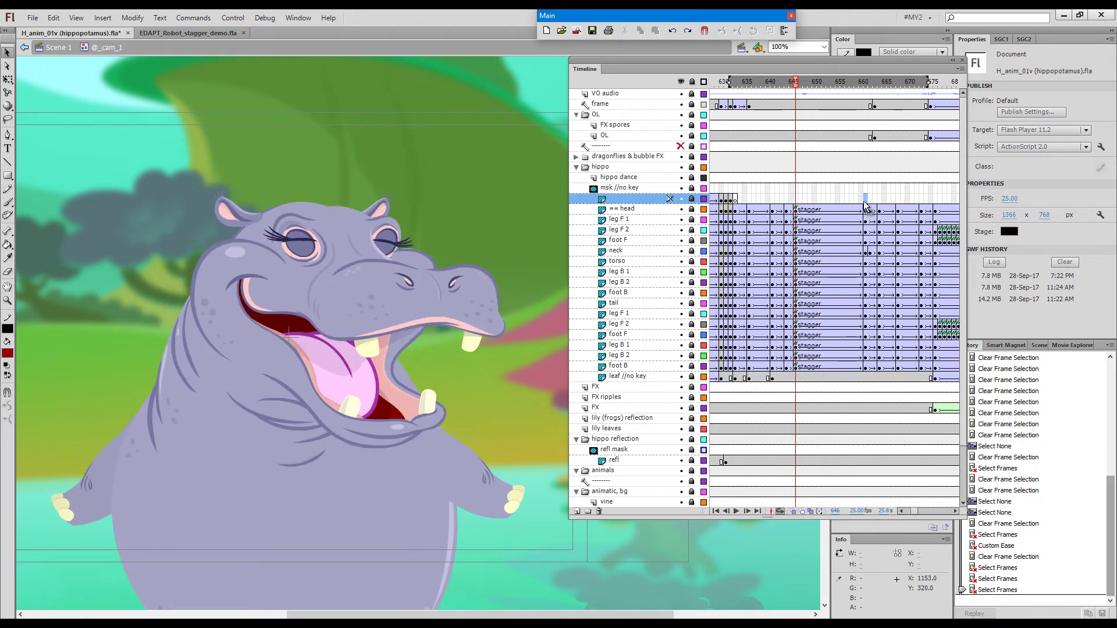
pyautogui.click(795, 86)
pyautogui.moveTo(794, 86)
pyautogui.mouseDown()
pyautogui.moveTo(867, 92)
pyautogui.moveTo(793, 87)
pyautogui.mouseUp()
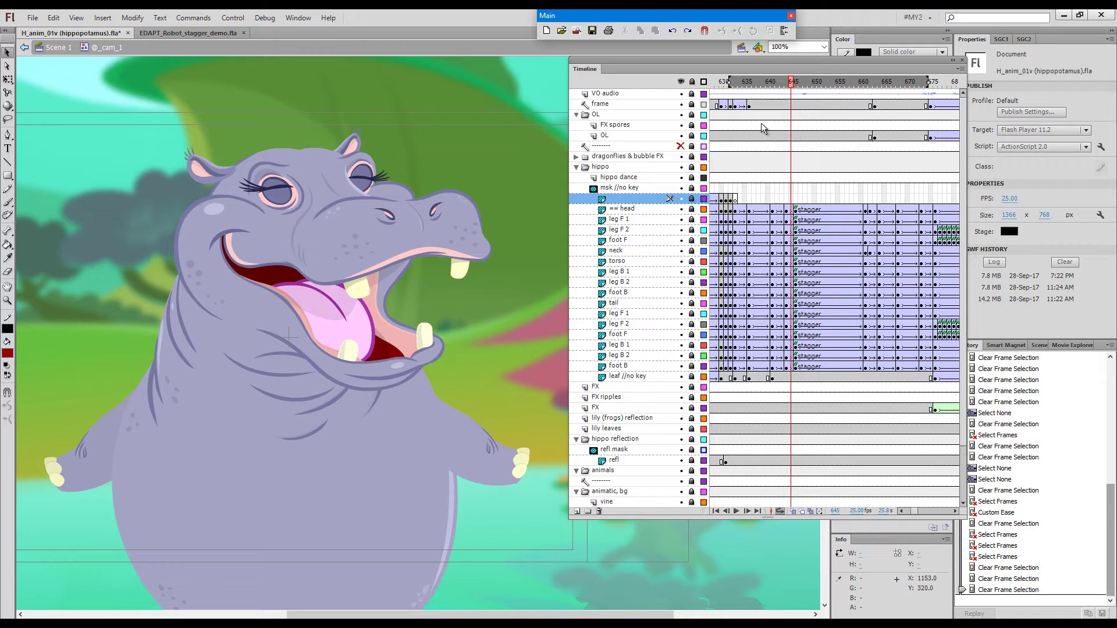
pyautogui.press('Return')
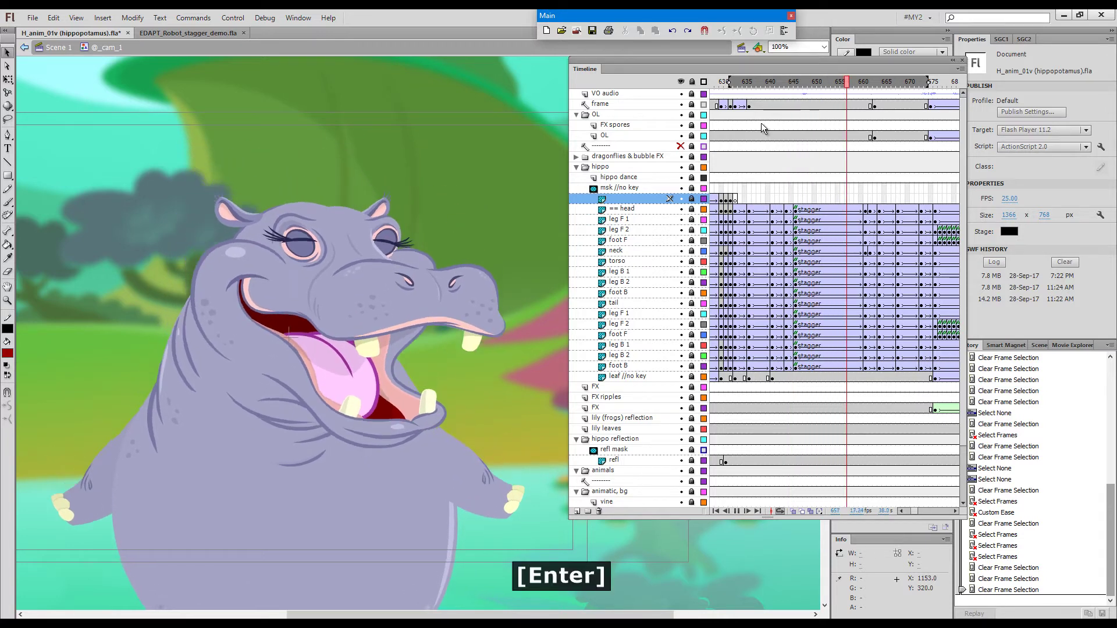
# - Switch to EDAPT_Robot_stagger_demo.fla, scrub frames 1–8, and select frames 11–17 on the body layers
pyautogui.click(188, 32)
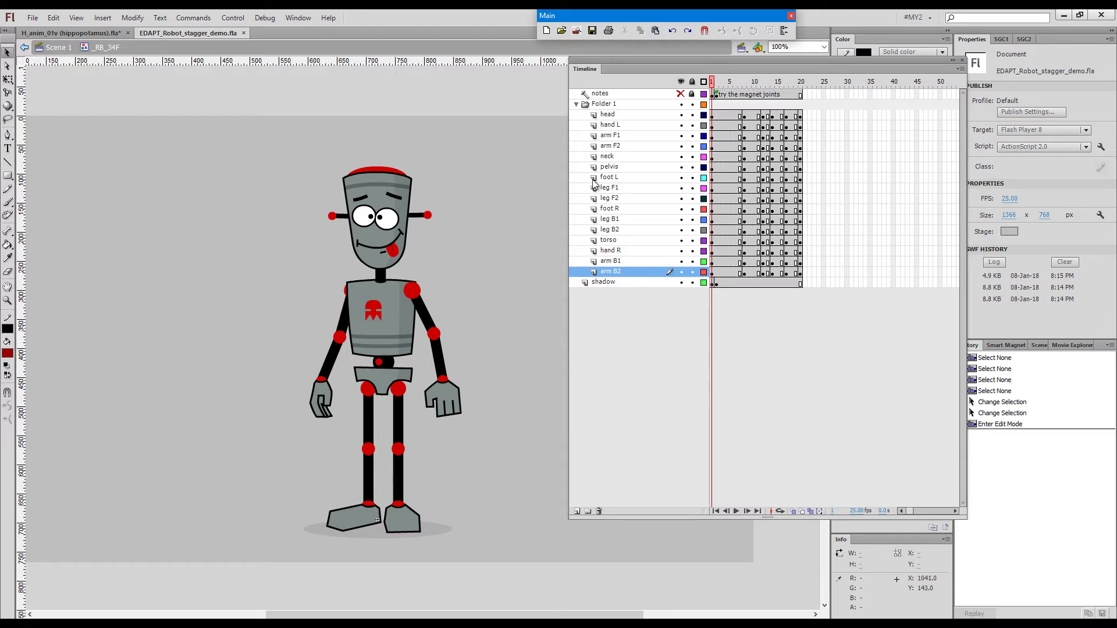
pyautogui.moveTo(717, 86); pyautogui.dragTo(811, 90)
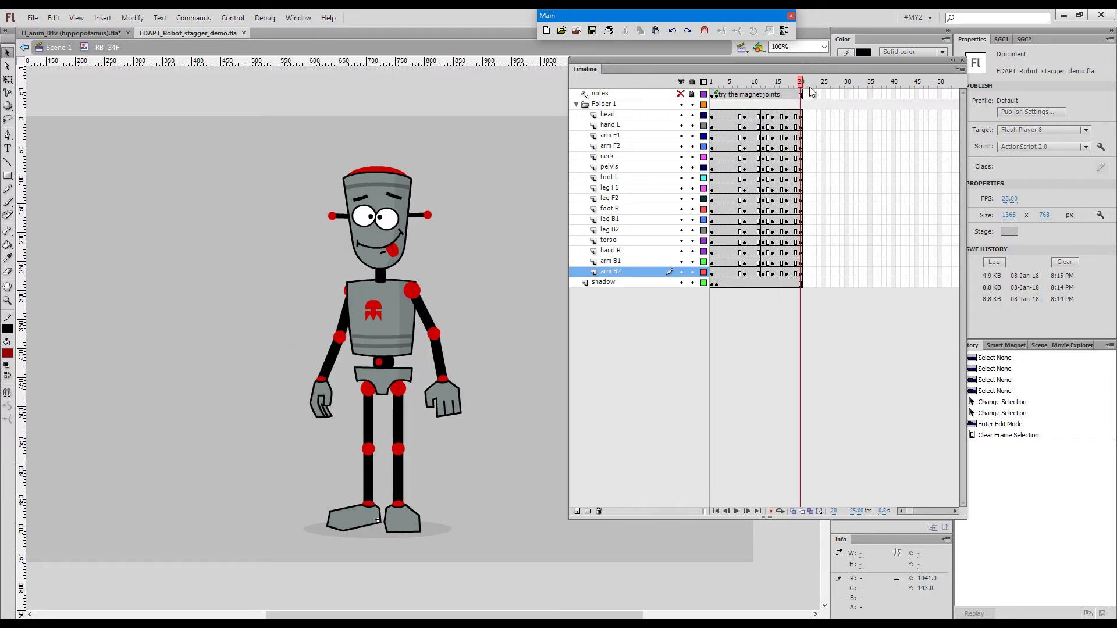
pyautogui.moveTo(735, 114); pyautogui.dragTo(785, 270)
# - Extend the selection to arm B2 and give the frames classic tweens eased out
pyautogui.keyDown('shift'); pyautogui.click(793, 263); pyautogui.keyUp('shift')
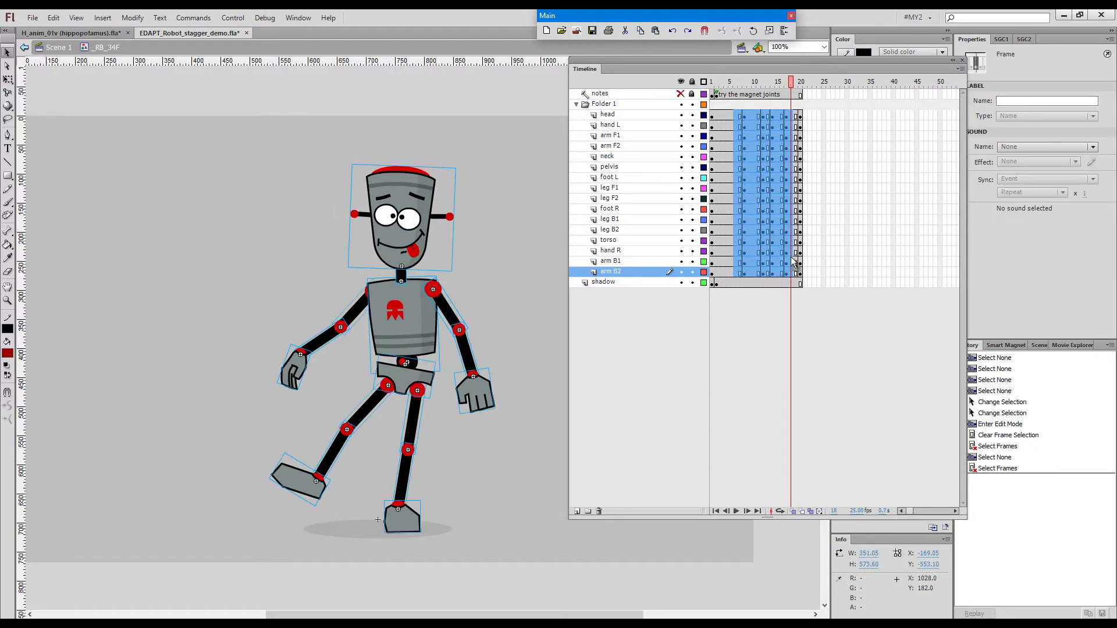
pyautogui.press('4')
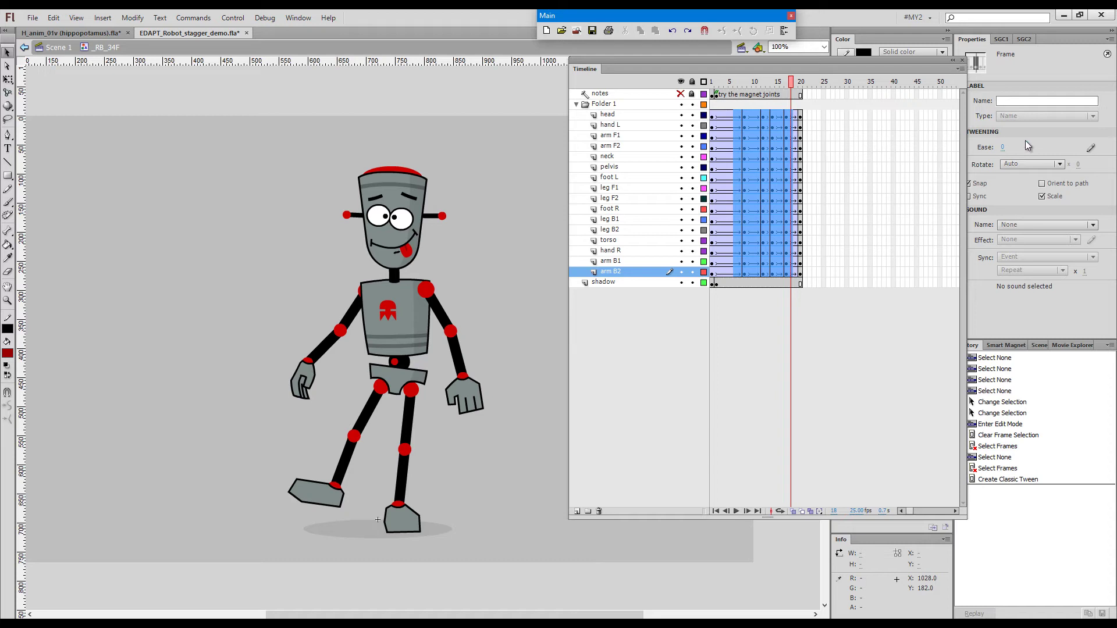
pyautogui.moveTo(1002, 147); pyautogui.dragTo(1077, 139)
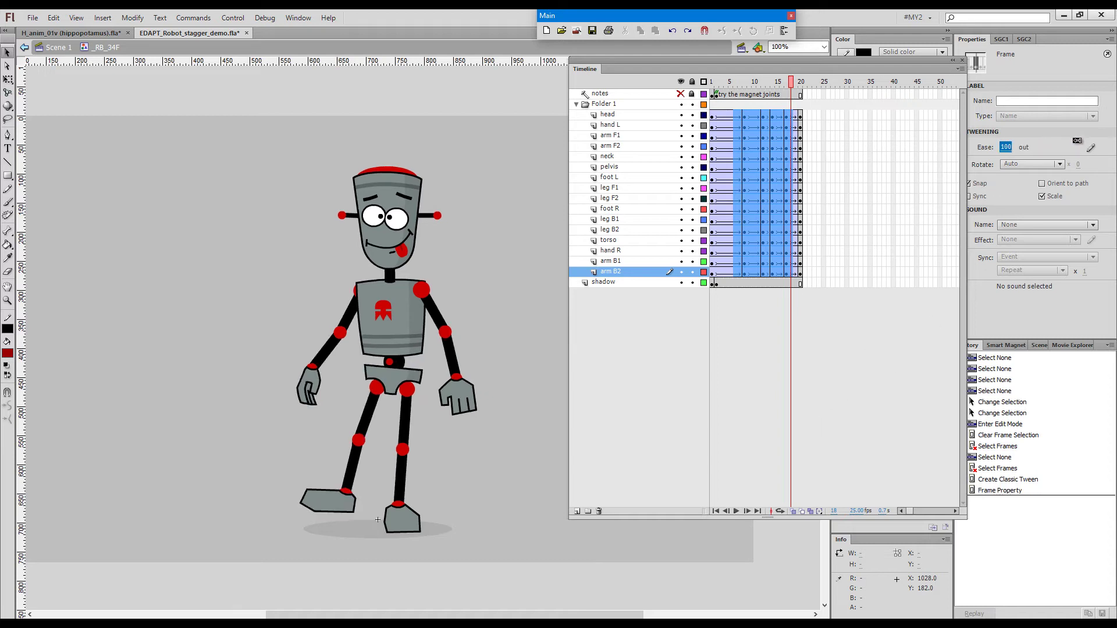
pyautogui.click(867, 375)
# - Scrub back through the robot's new tween, then test the movie and close the preview
pyautogui.moveTo(724, 80); pyautogui.dragTo(667, 76)
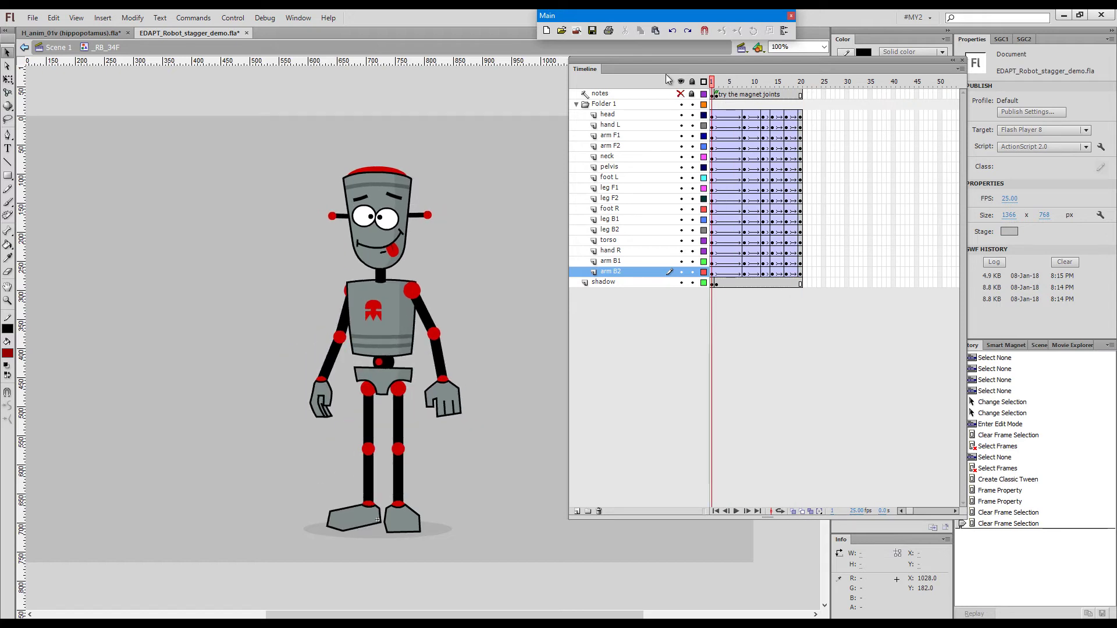
pyautogui.hotkey('ctrl', 'Return')
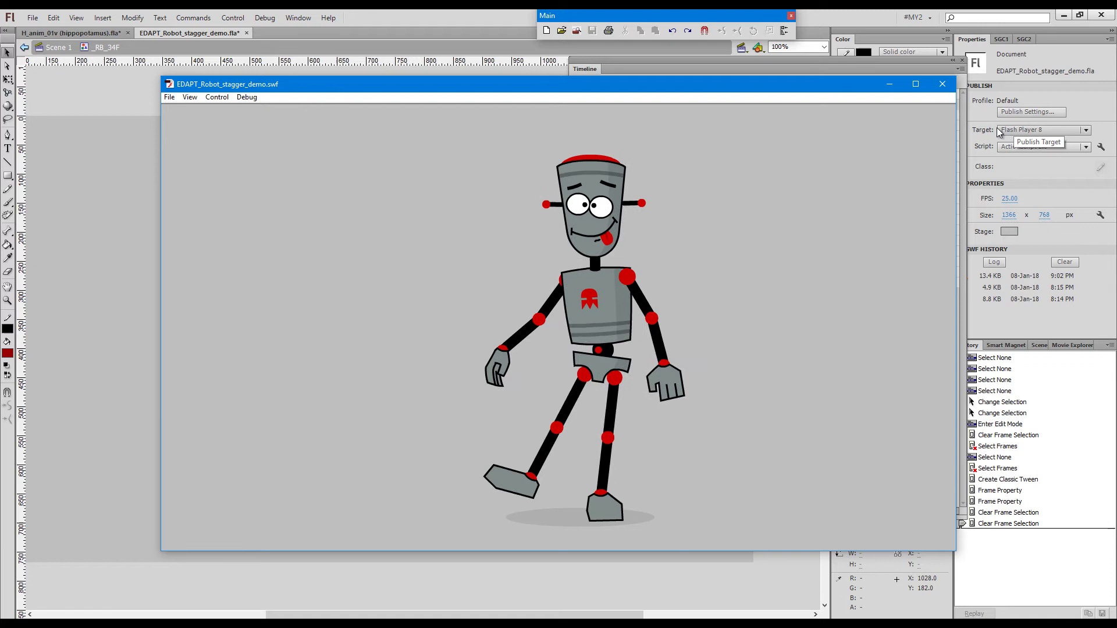
pyautogui.hotkey('ctrl', 'w')
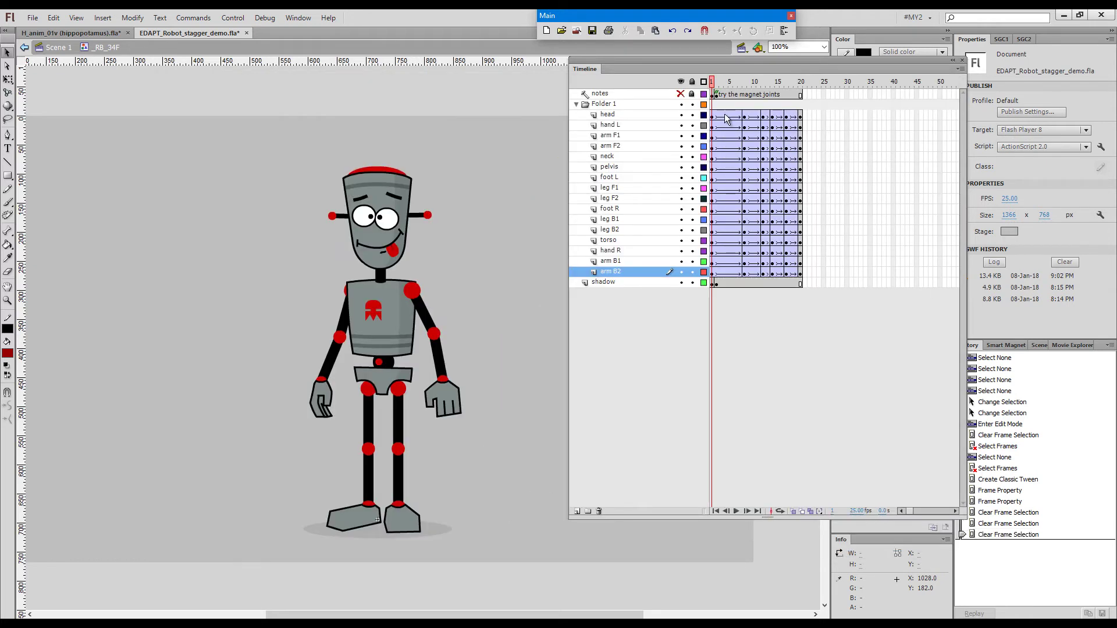
# - Select frame 5 across all robot layers and run the Stagger Tween command
pyautogui.click(727, 121)
pyautogui.moveTo(727, 139); pyautogui.dragTo(728, 272)
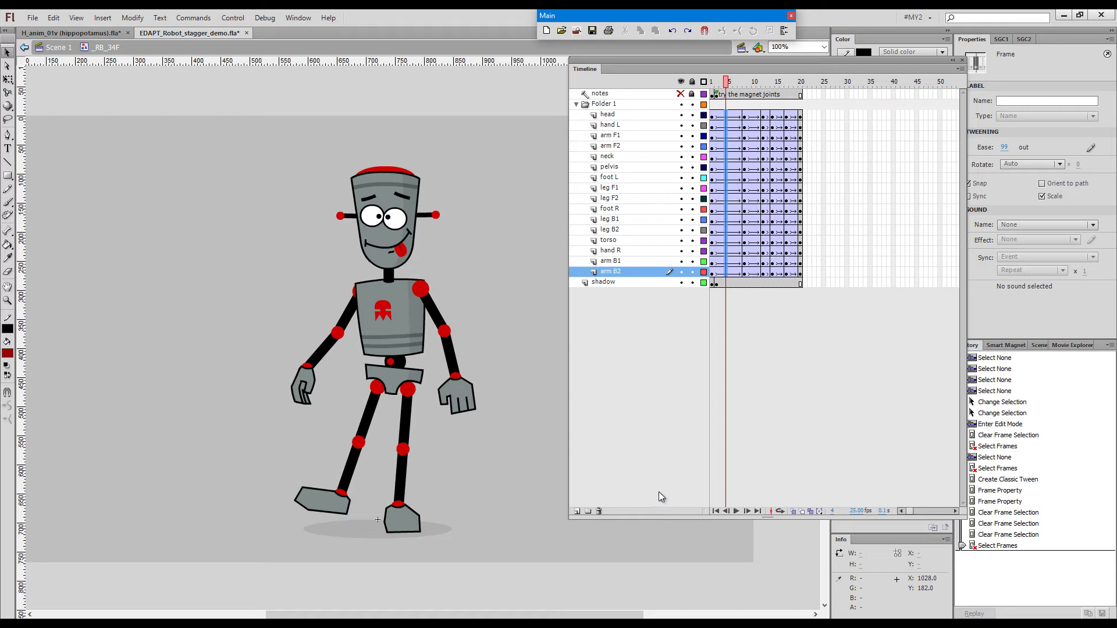
pyautogui.click(193, 19)
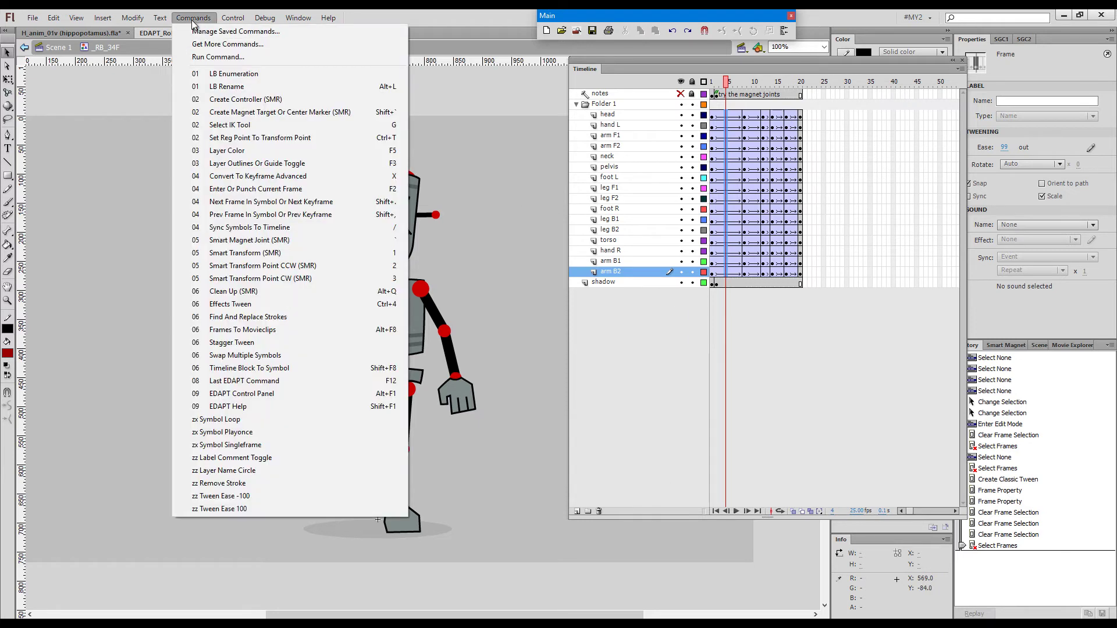
pyautogui.click(302, 342)
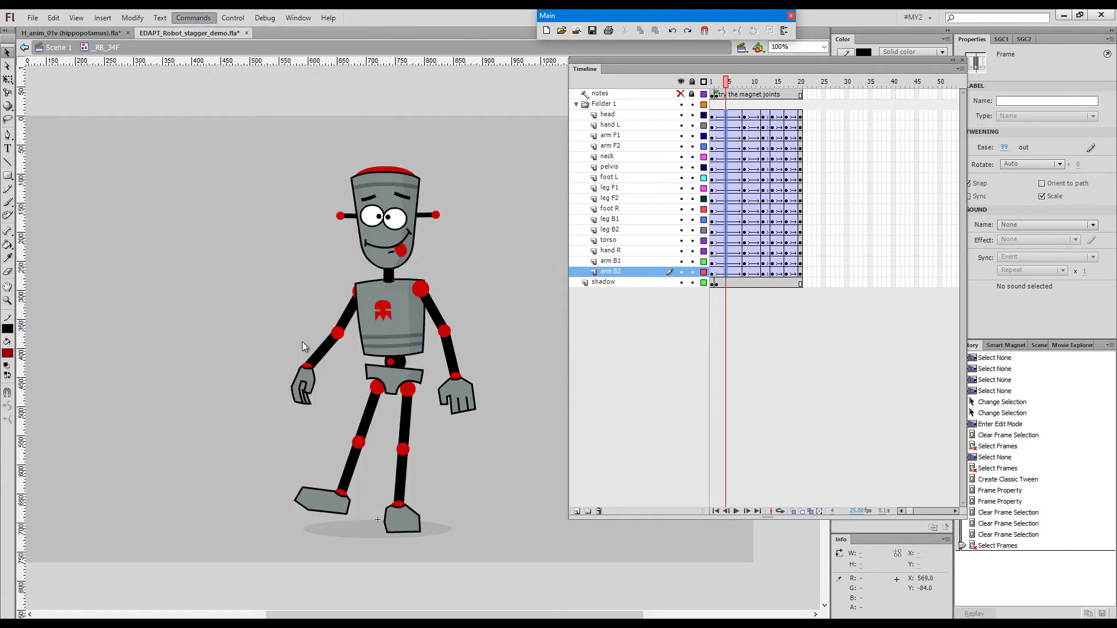
pyautogui.moveTo(512, 228); pyautogui.dragTo(520, 127)
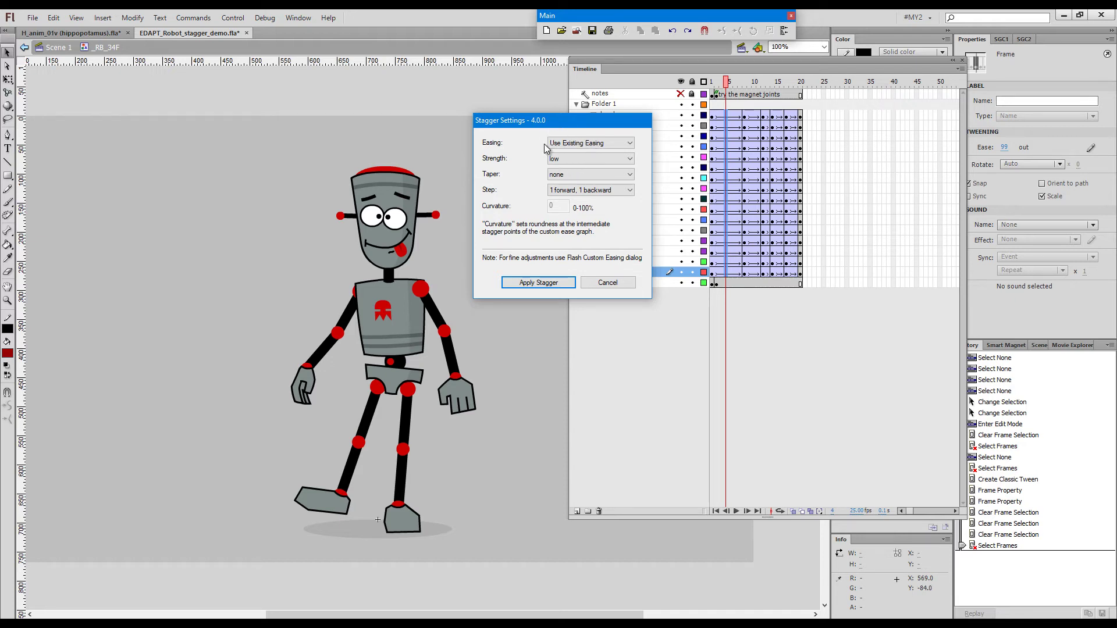
# - Apply a medium-strength stagger with Use Existing Easing and a 1 forward, 1 backward step
pyautogui.click(631, 144)
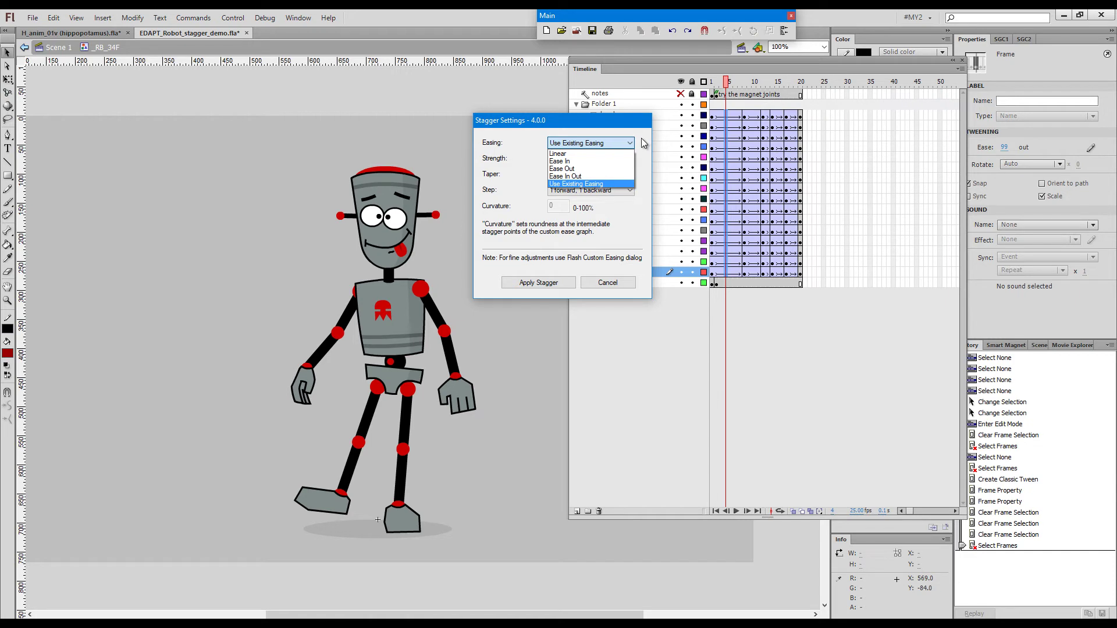
pyautogui.click(644, 145)
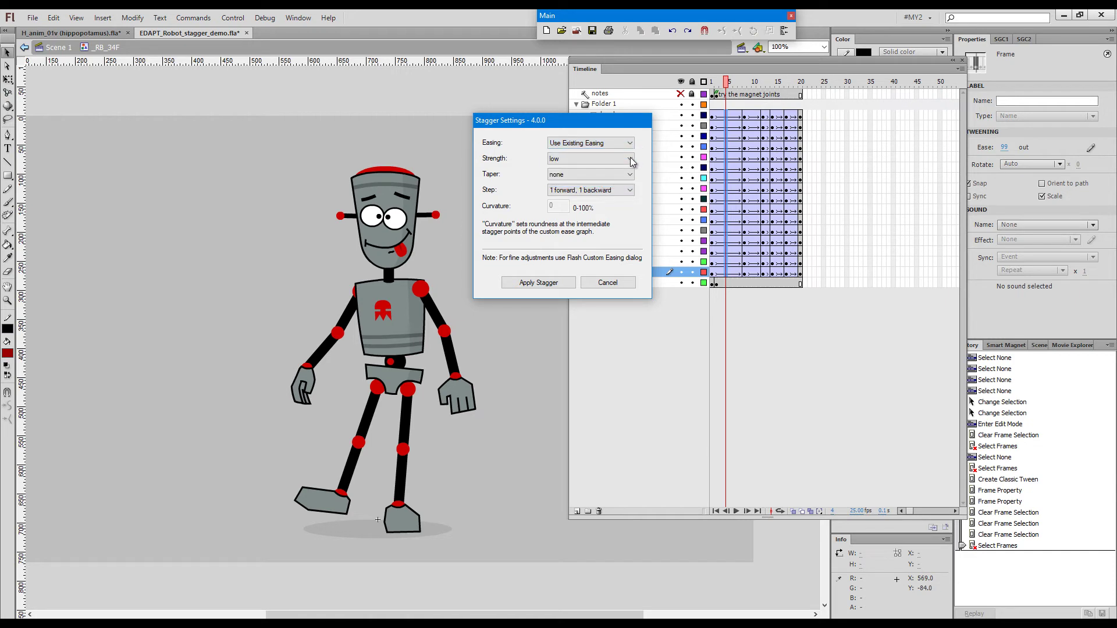
pyautogui.click(632, 160)
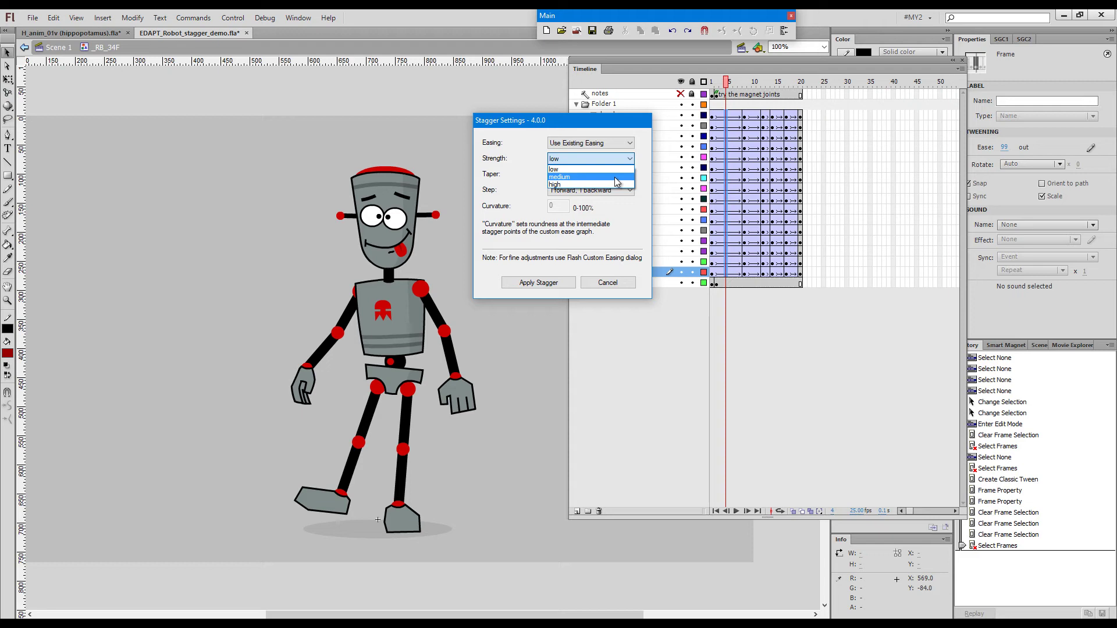
pyautogui.click(618, 177)
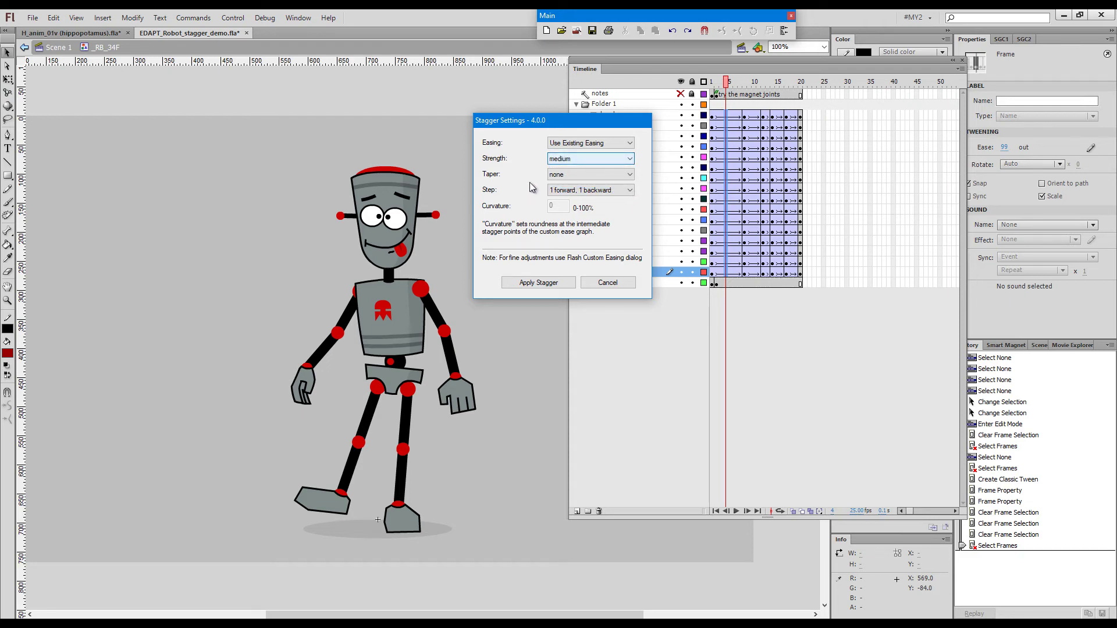
pyautogui.click(630, 191)
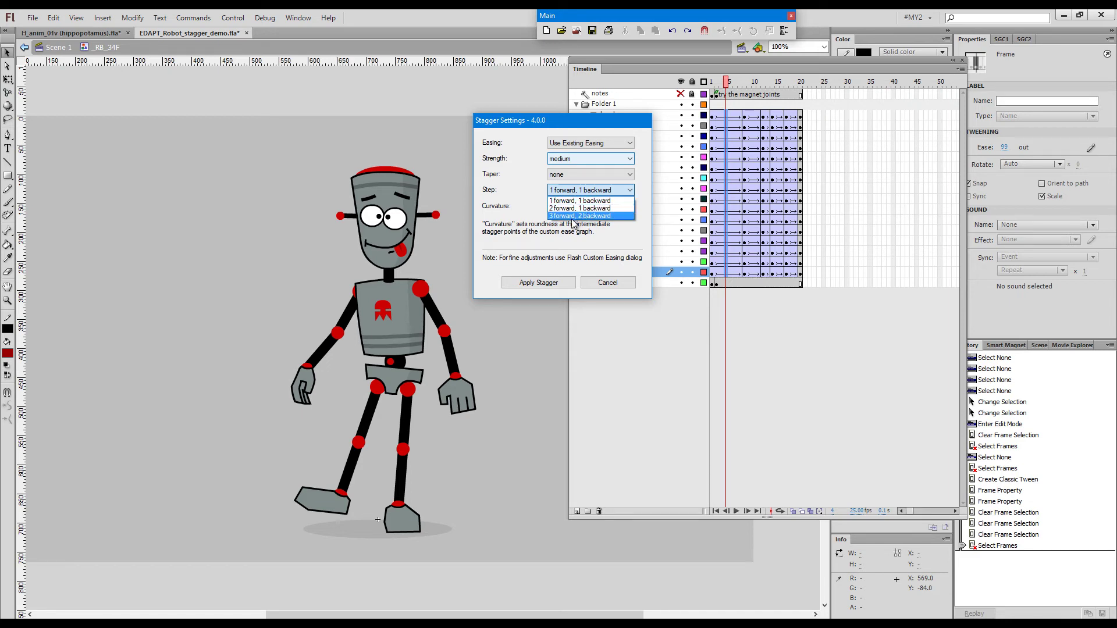
pyautogui.click(644, 216)
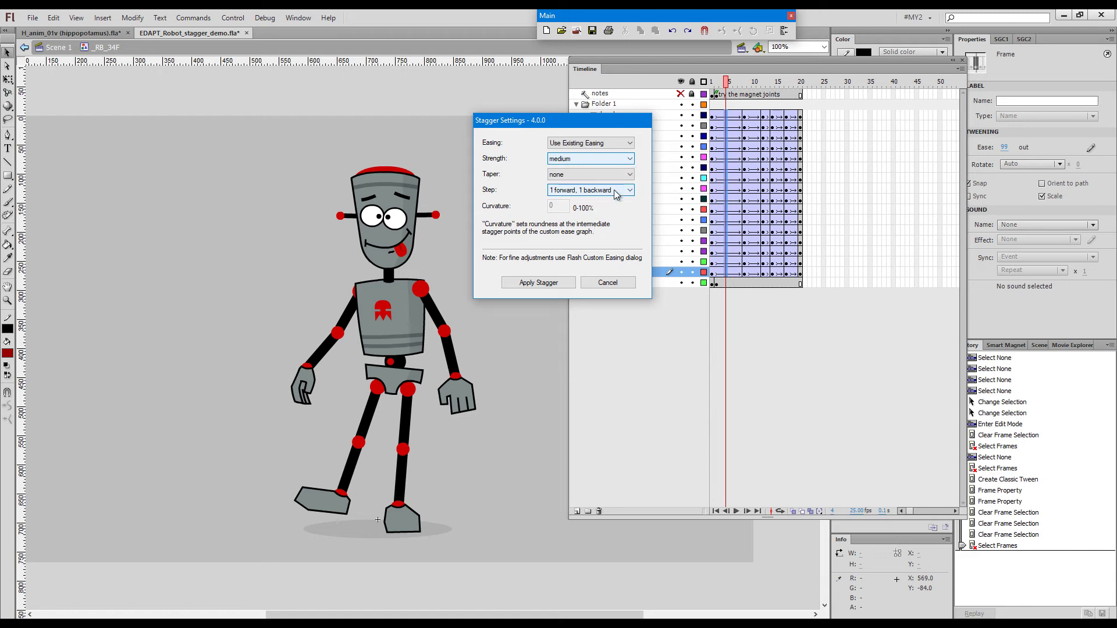
pyautogui.click(539, 283)
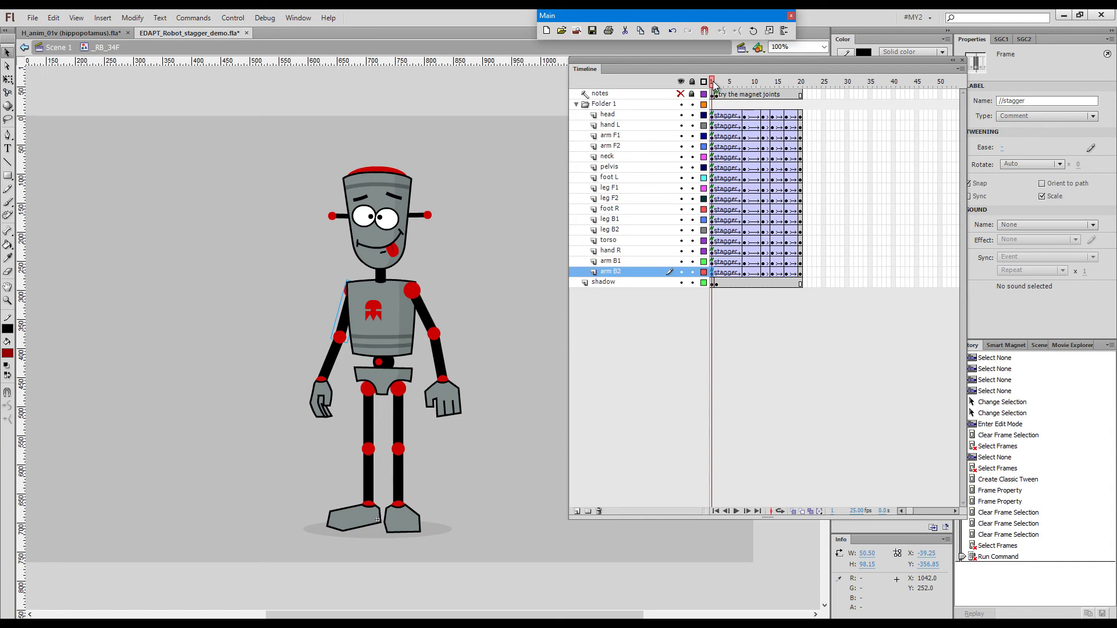
# - Scrub frames 1 to 7 to preview the robot's staggered tween
pyautogui.moveTo(713, 84); pyautogui.dragTo(721, 271)
# - Lower the frame-3 point of the custom ease curve to about 30% and confirm
pyautogui.click(1092, 149)
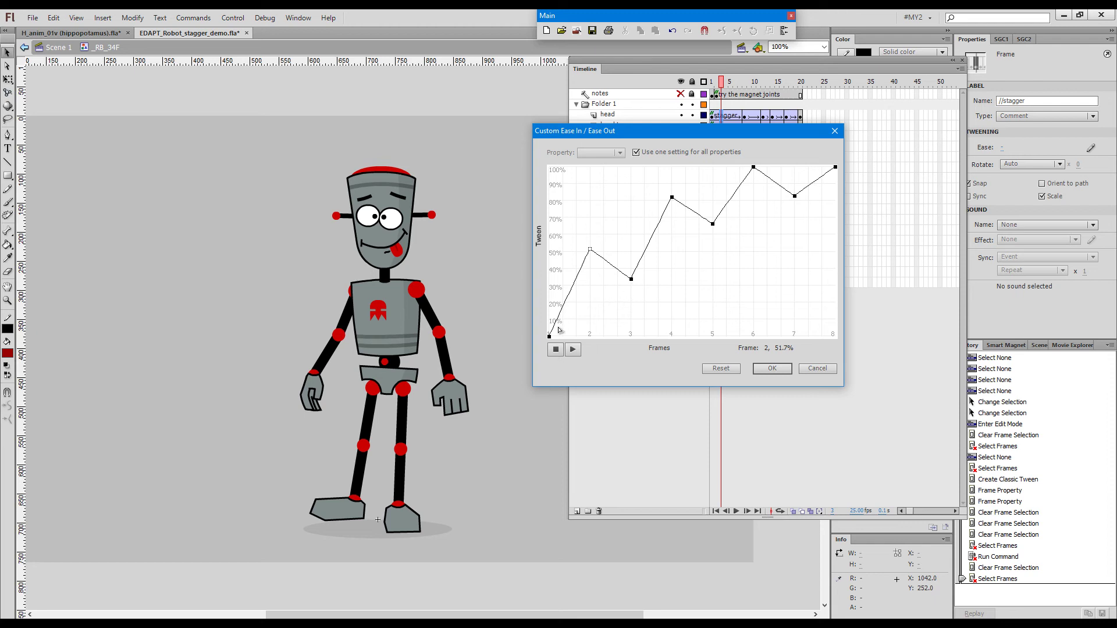
pyautogui.moveTo(631, 283); pyautogui.dragTo(634, 291)
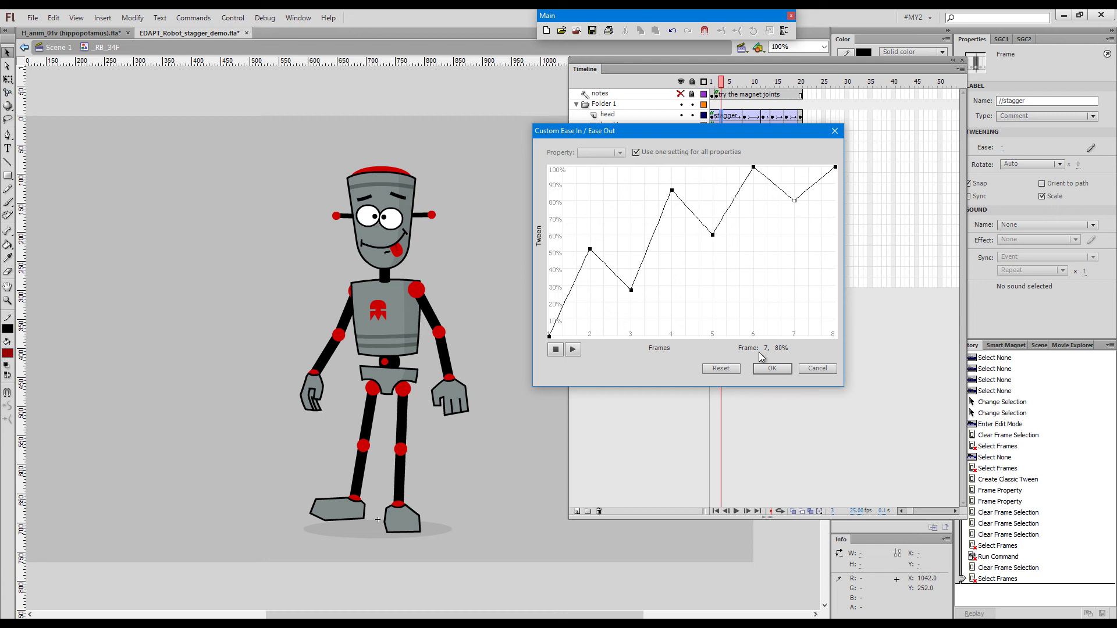
pyautogui.click(768, 369)
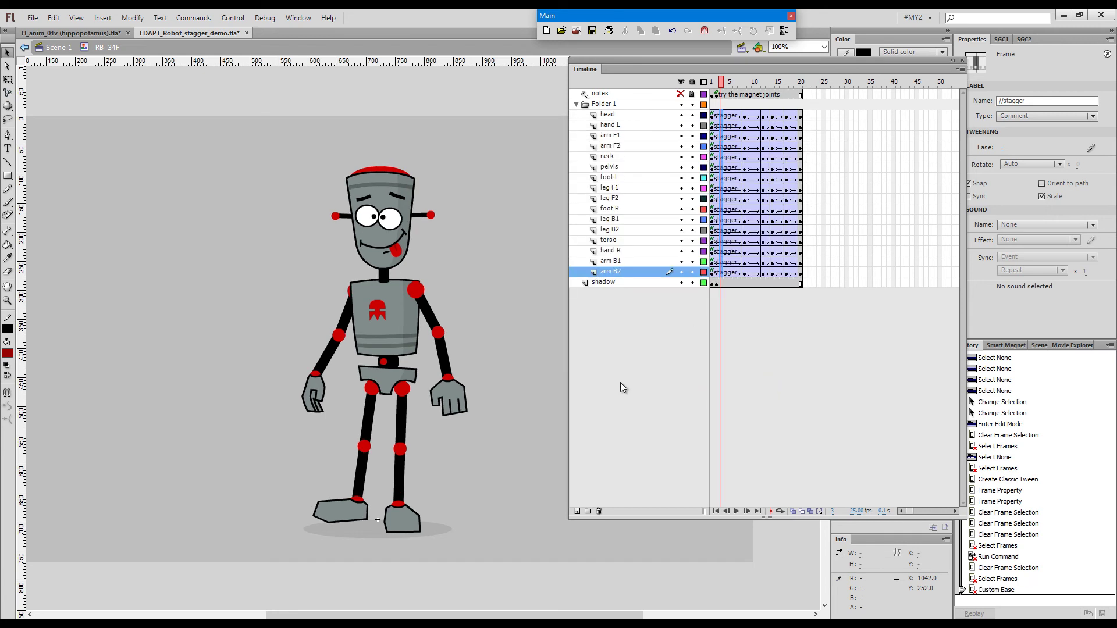
pyautogui.hotkey('ctrl', 'Return')
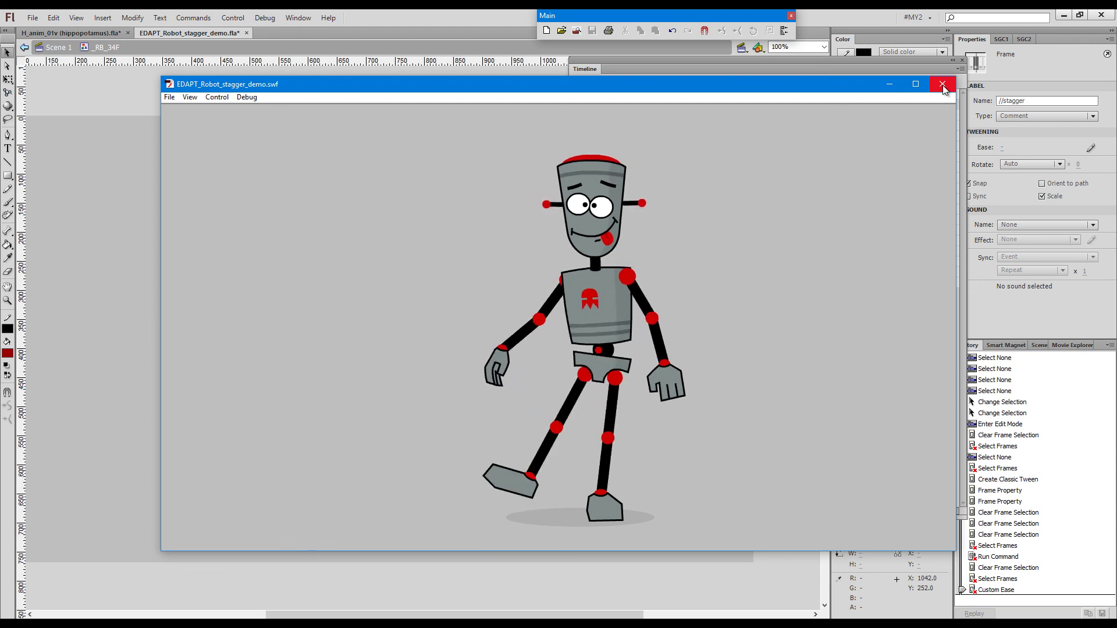
pyautogui.click(944, 86)
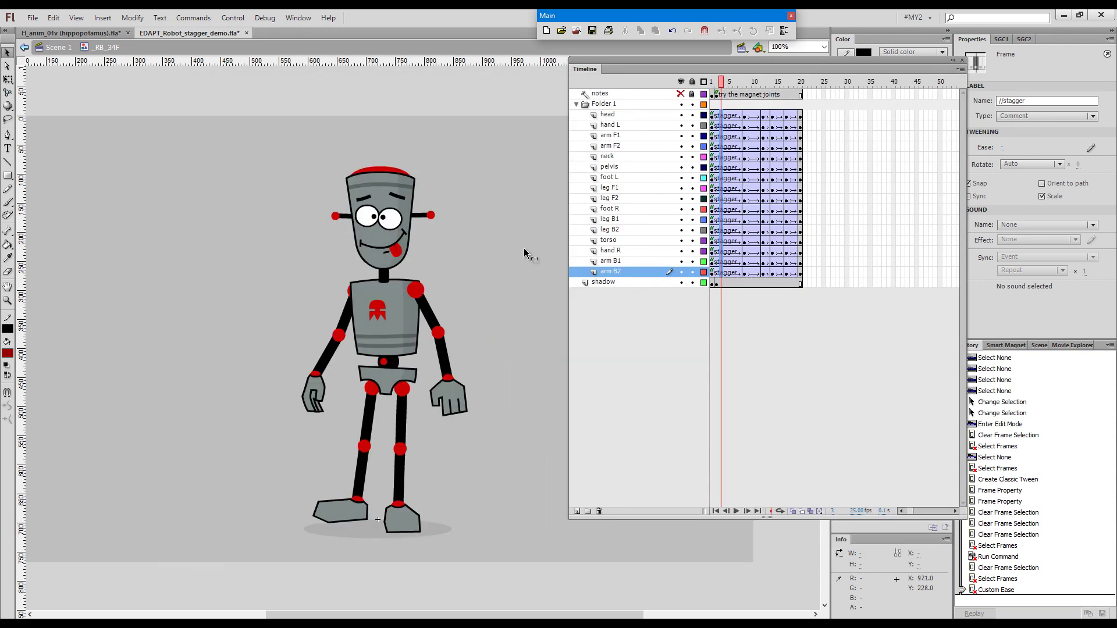